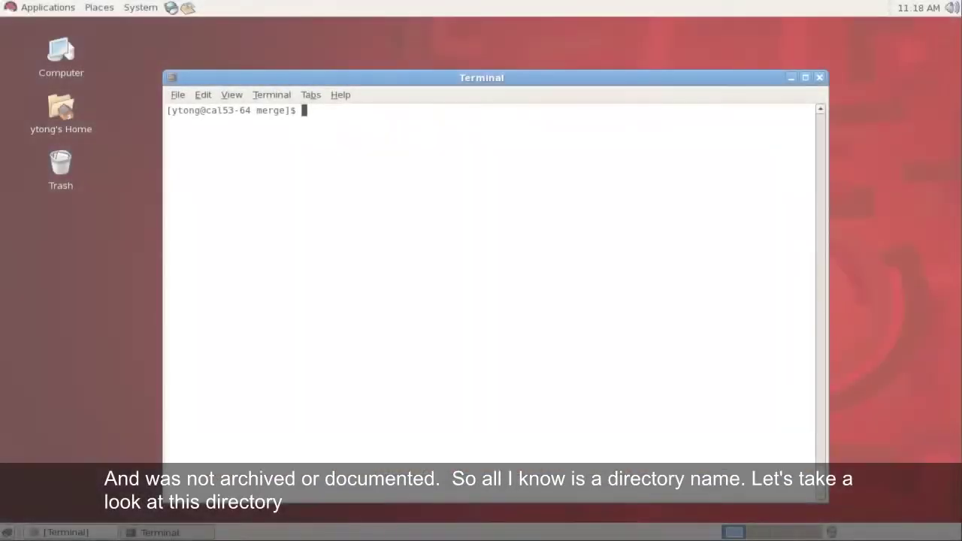
Step: List all .gds files in the merge directory
{"action": "type", "text": "ls *.g"}
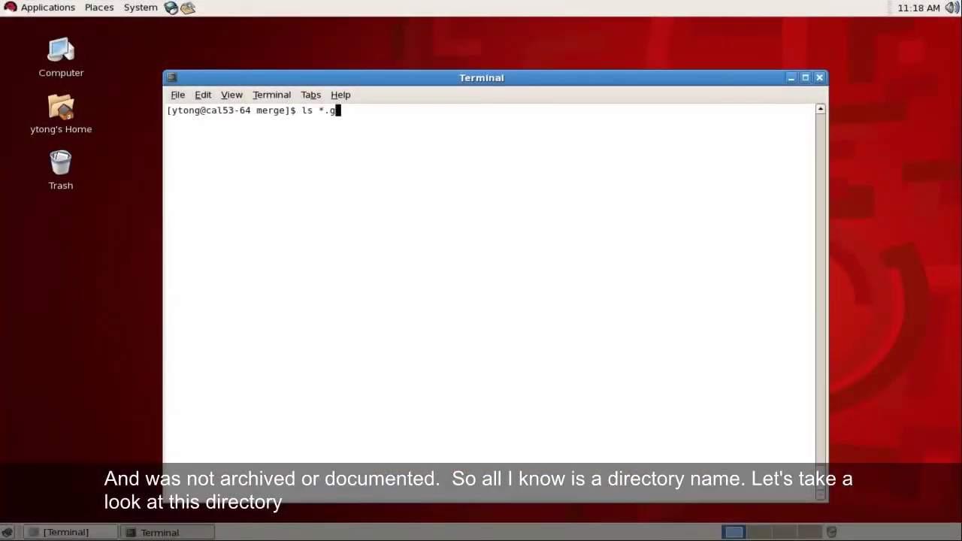
{"action": "type", "text": "ds"}
{"action": "key", "text": "Return"}
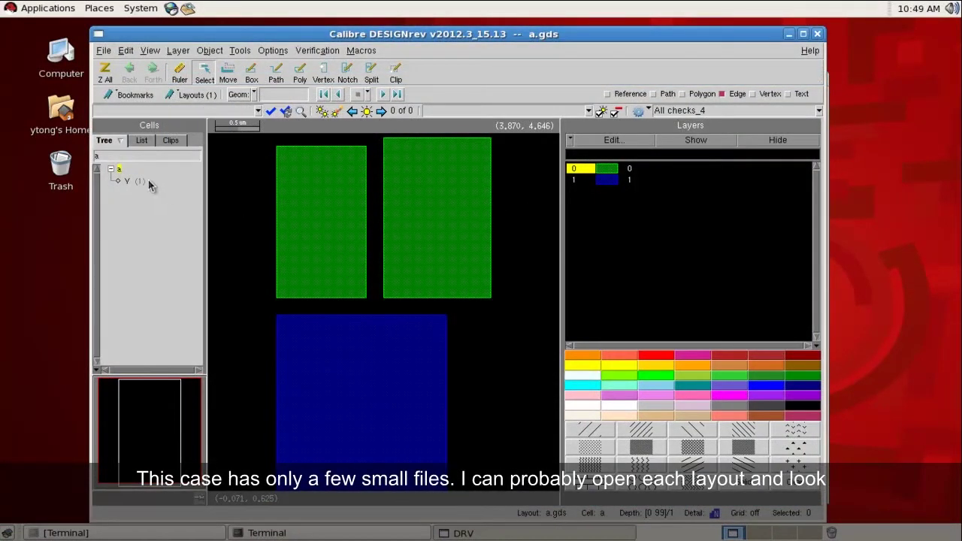
Step: Inspect cell Y and top cell a of the a.gds layout in Calibre DESIGNrev
{"action": "double_click", "coordinate": [127, 181]}
{"action": "double_click", "coordinate": [118, 168]}
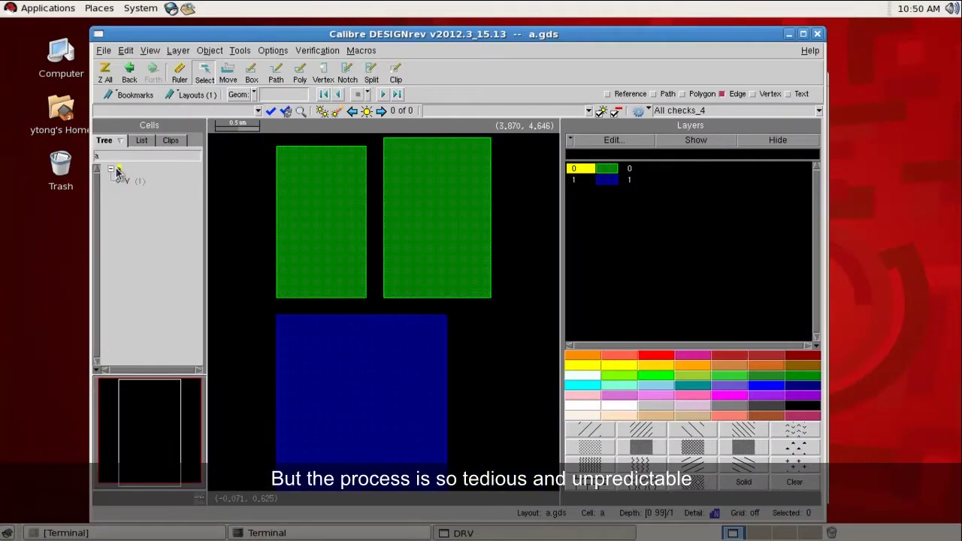
{"action": "double_click", "coordinate": [119, 170]}
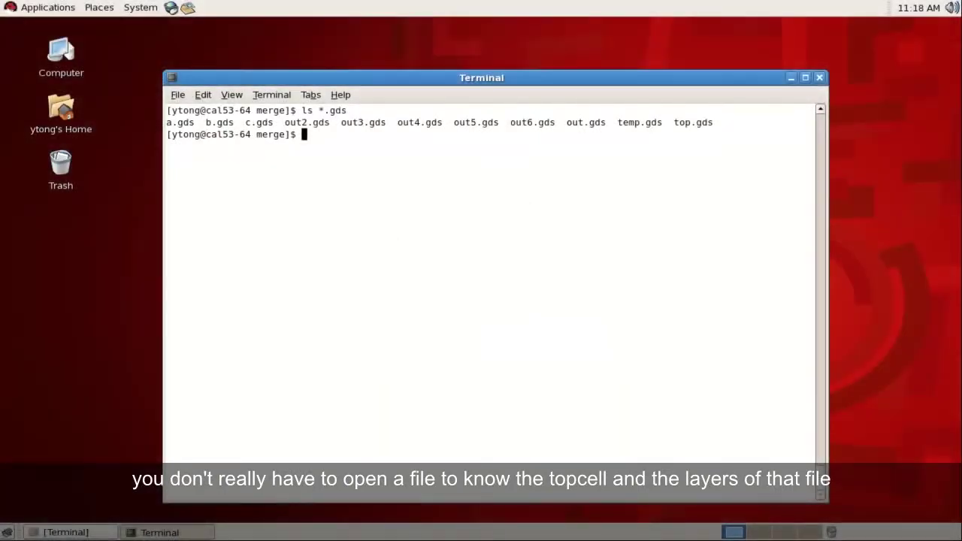
{"action": "type", "text": "layout"}
{"action": "key", "text": "BackSpace"}
{"action": "key", "text": "BackSpace"}
{"action": "key", "text": "BackSpace"}
{"action": "key", "text": "BackSpace"}
{"action": "key", "text": "BackSpace"}
{"action": "key", "text": "BackSpace"}
{"action": "key", "text": "BackSpace"}
Step: Start calibredrv in shell mode and query a.gds with layout peek for its topcell and layers
{"action": "type", "text": "calibredrv -shell"}
{"action": "key", "text": "Return"}
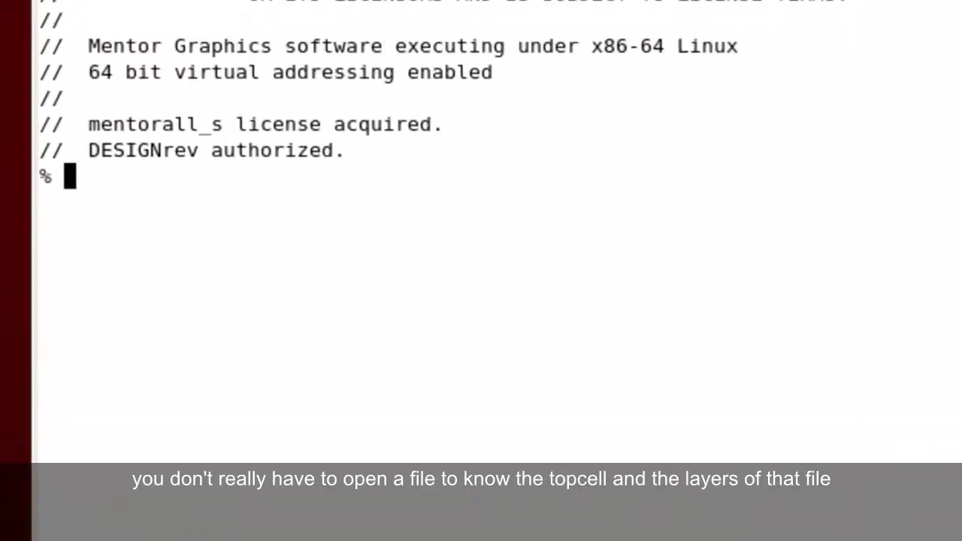
{"action": "type", "text": "layout "}
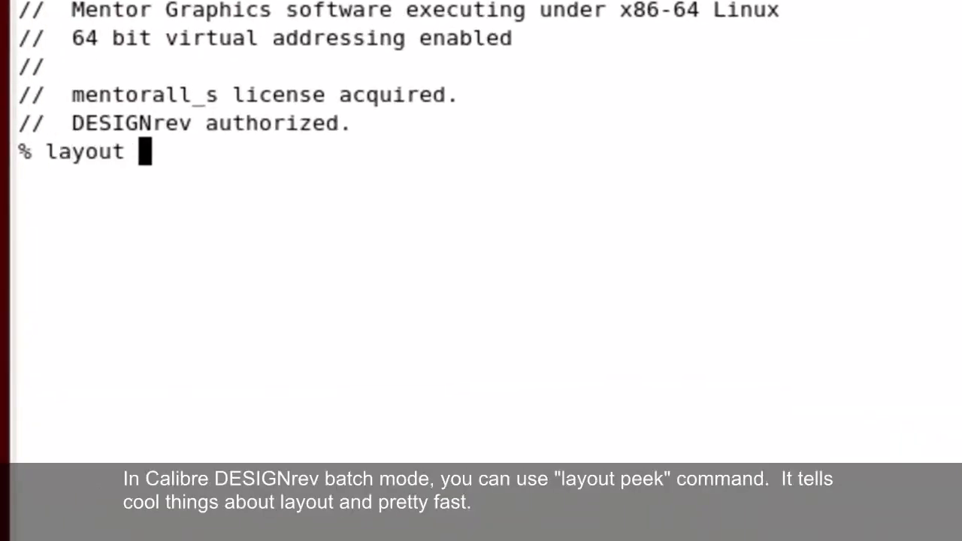
{"action": "type", "text": "peek a.gds -ce"}
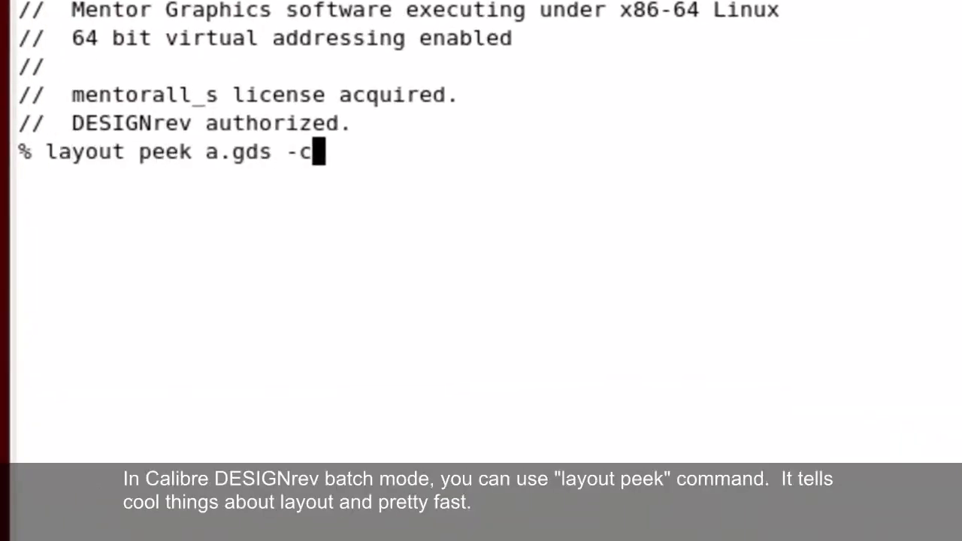
{"action": "key", "text": "BackSpace"}
{"action": "key", "text": "BackSpace"}
{"action": "type", "text": "topcel"}
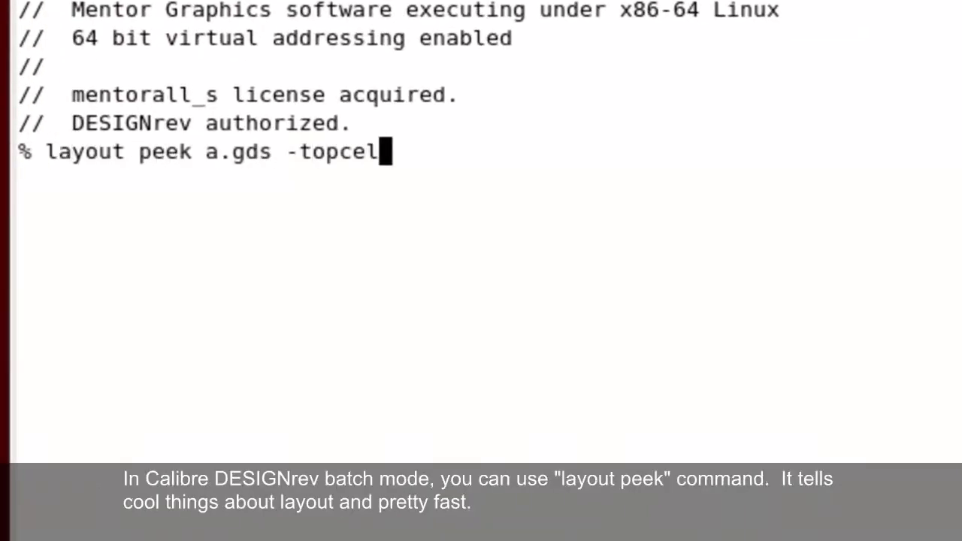
{"action": "type", "text": "l -layers"}
{"action": "key", "text": "Return"}
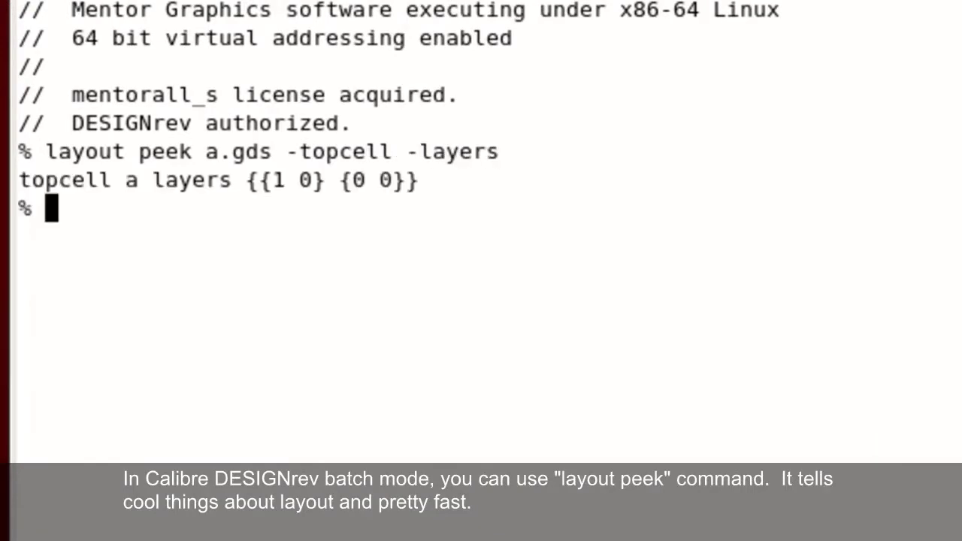
Step: Query b.gds and c.gds with layout peek for their topcell and layers
{"action": "type", "text": "layout peek "}
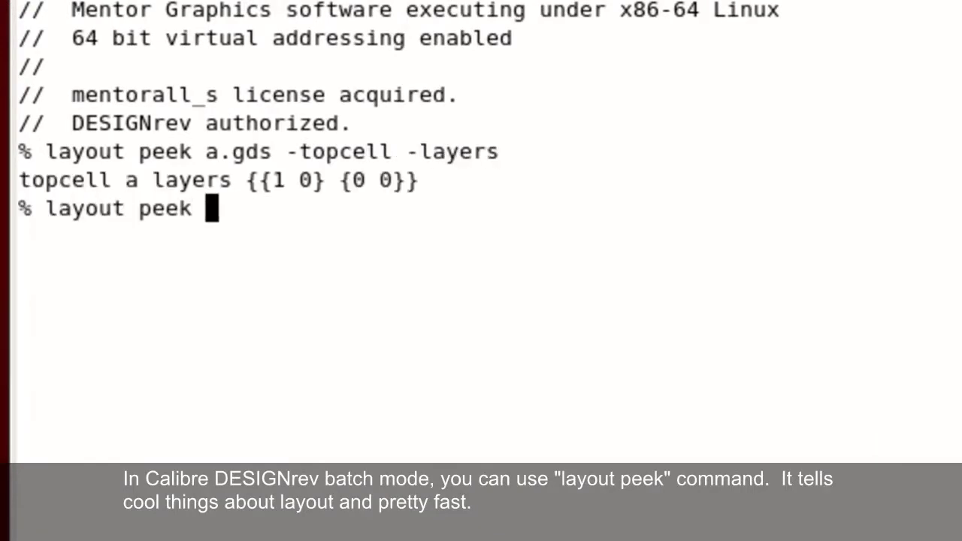
{"action": "type", "text": "b.gds -topcell -layers"}
{"action": "key", "text": "Return"}
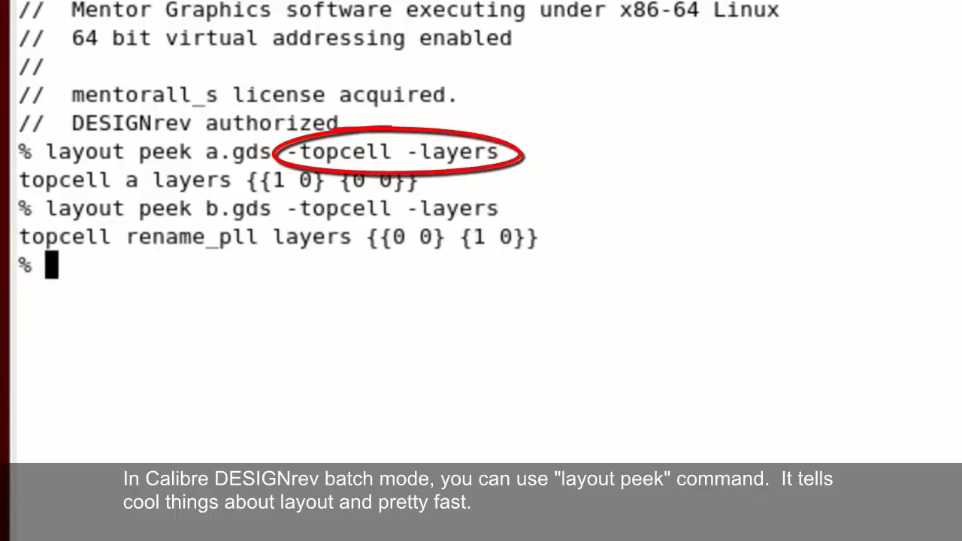
{"action": "type", "text": "layout peek c.g"}
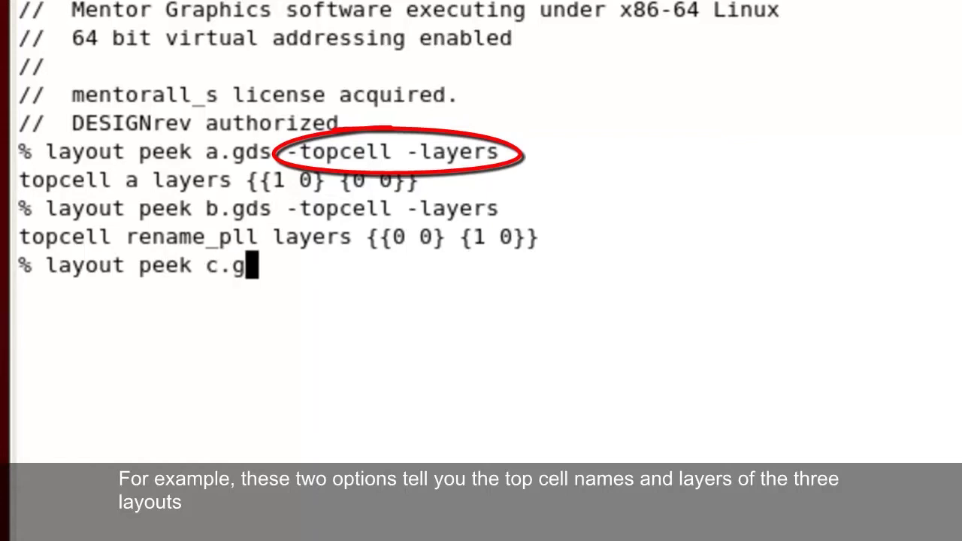
{"action": "type", "text": "ds -to"}
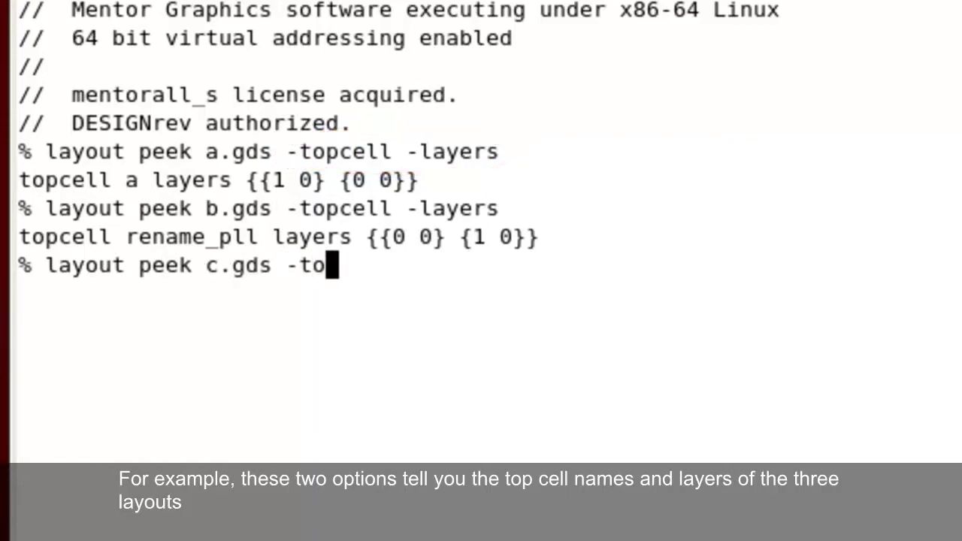
{"action": "type", "text": "pcell -layers"}
{"action": "key", "text": "Return"}
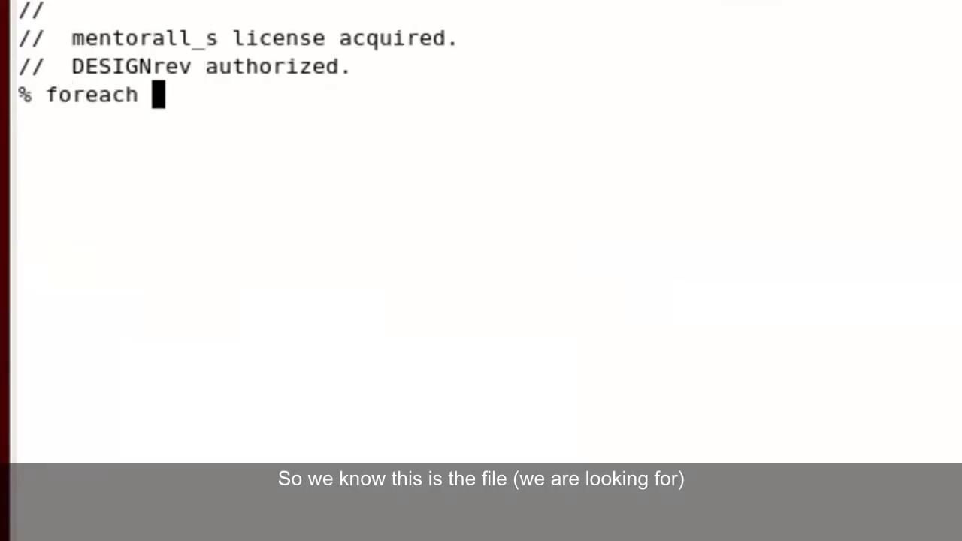
Step: Run a foreach loop over all *.gds files that prints each file name and its layout peek topcell and layers
{"action": "type", "text": "a [g"}
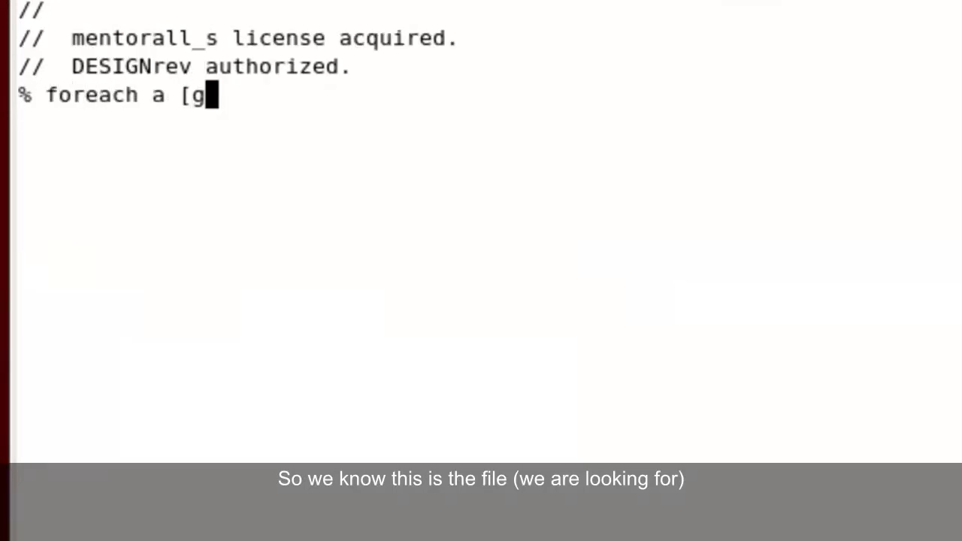
{"action": "type", "text": "lob *.gds] {"}
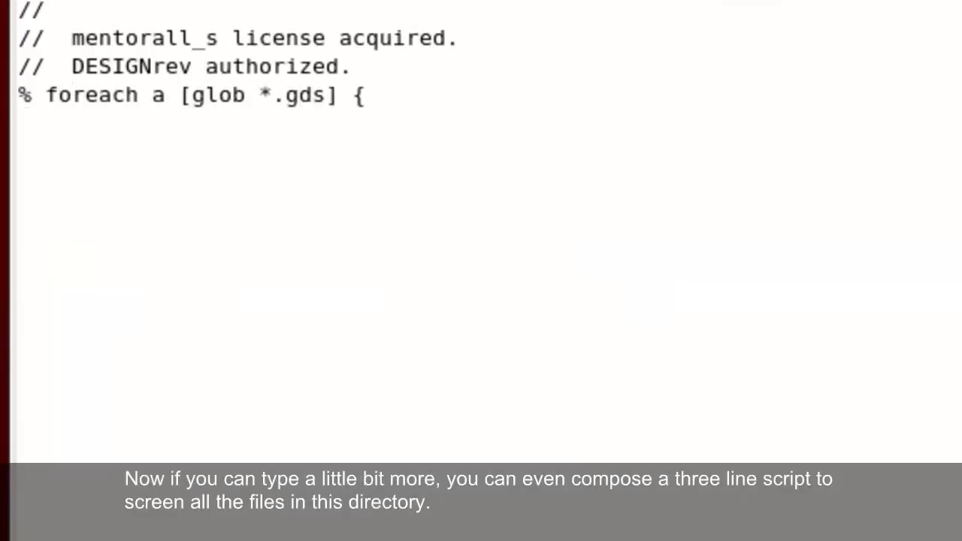
{"action": "key", "text": "Return"}
{"action": "type", "text": "puts $a"}
{"action": "key", "text": "Return"}
{"action": "type", "text": "puts [layout peek $a -topcell -layers"}
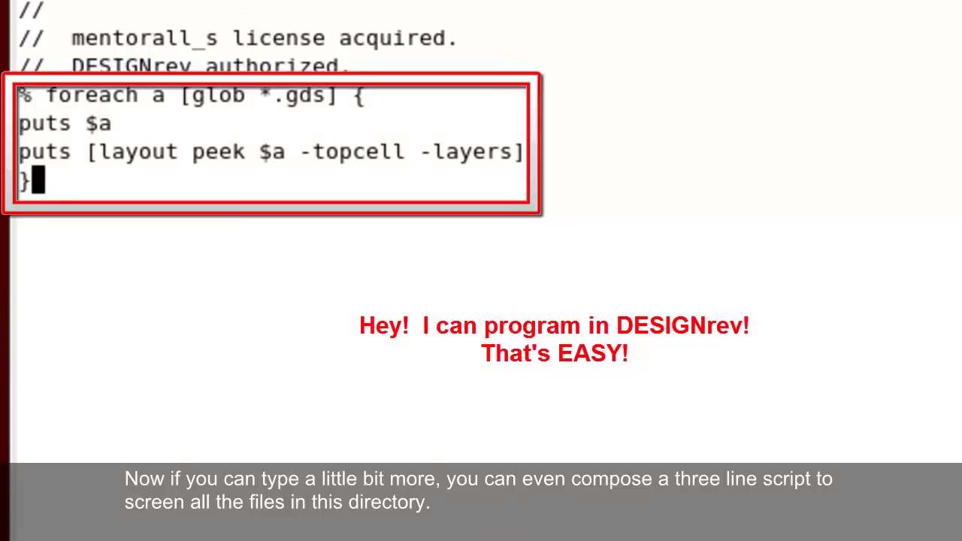
{"action": "key", "text": "Return"}
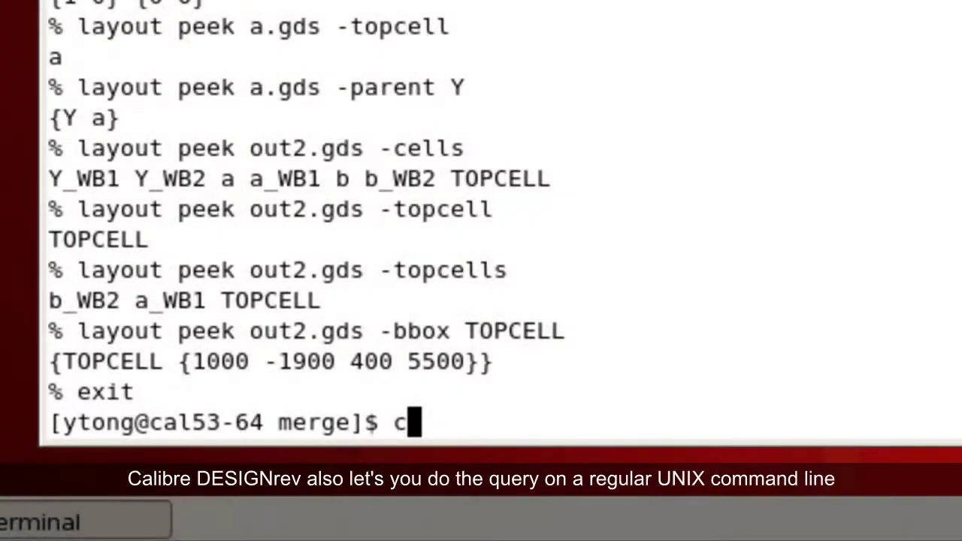
Step: Query the bounding box of TOPCELL in out2.gds from the UNIX command line using calibredrv -a layout peek
{"action": "type", "text": "alibr"}
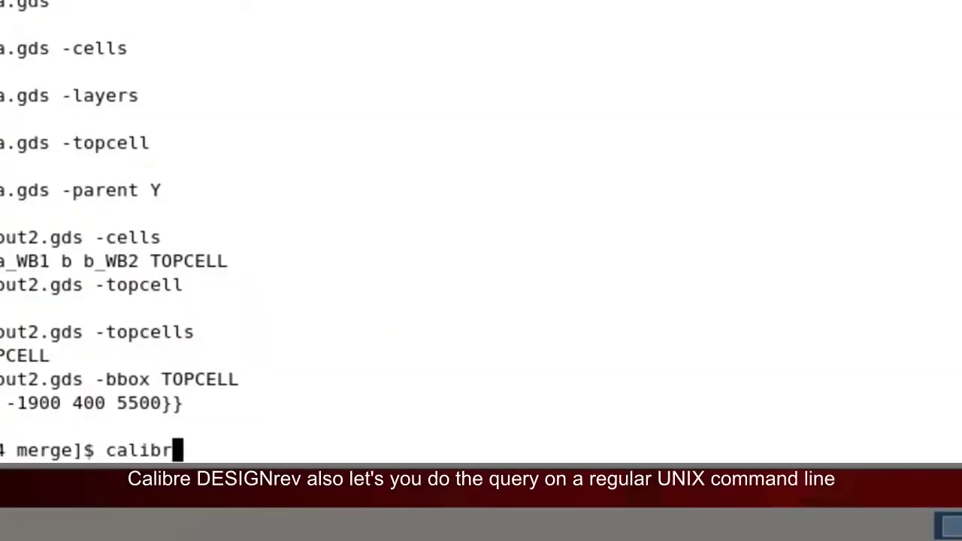
{"action": "type", "text": "edrv -a"}
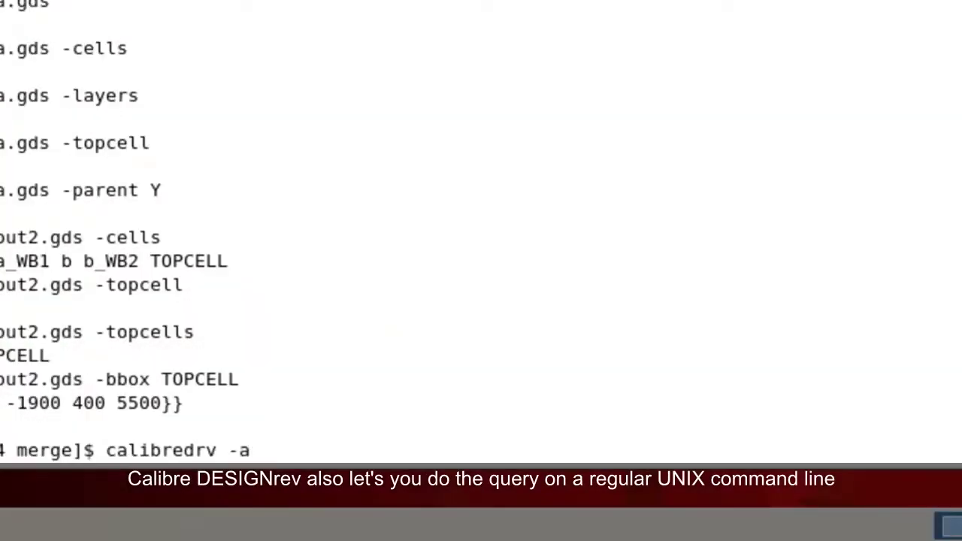
{"action": "type", "text": " layout peek out"}
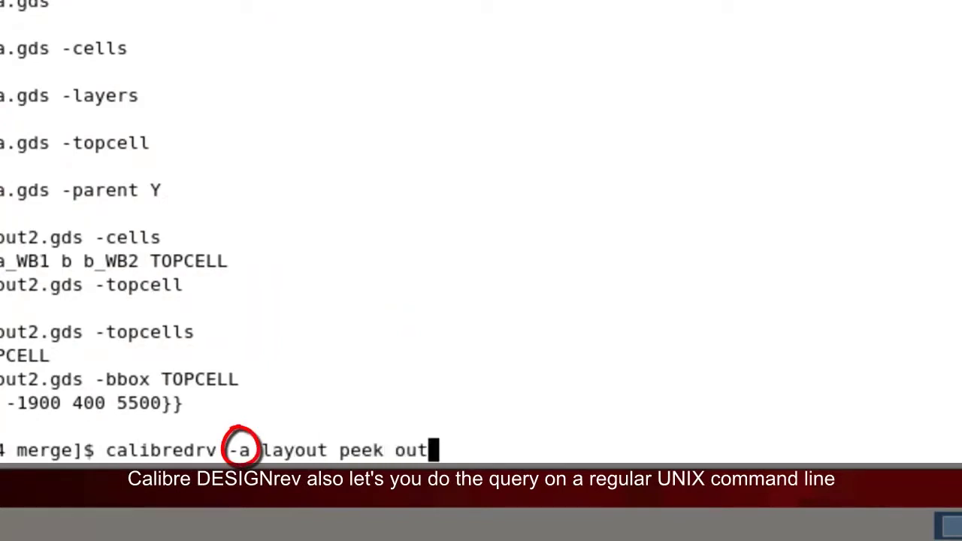
{"action": "type", "text": "2.gds -bbo"}
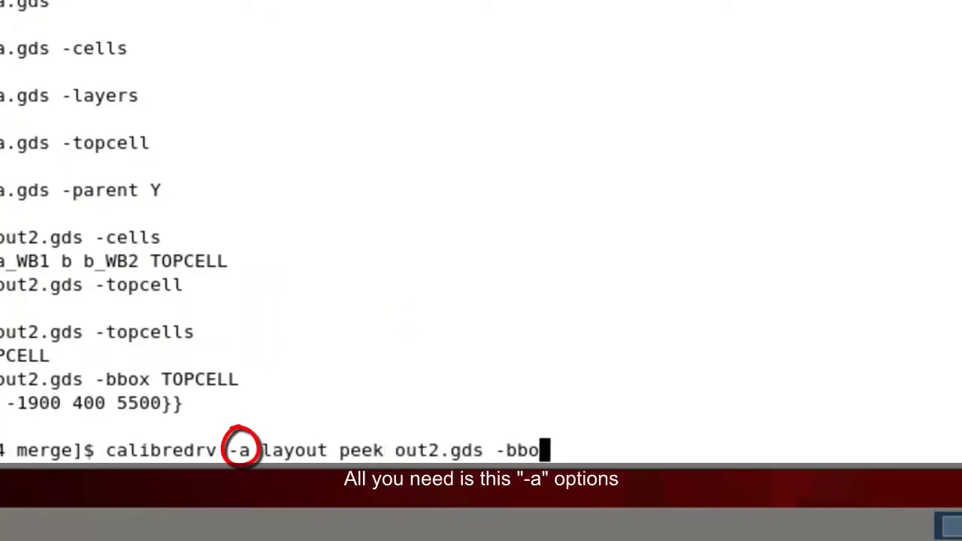
{"action": "type", "text": "x TOPCELL"}
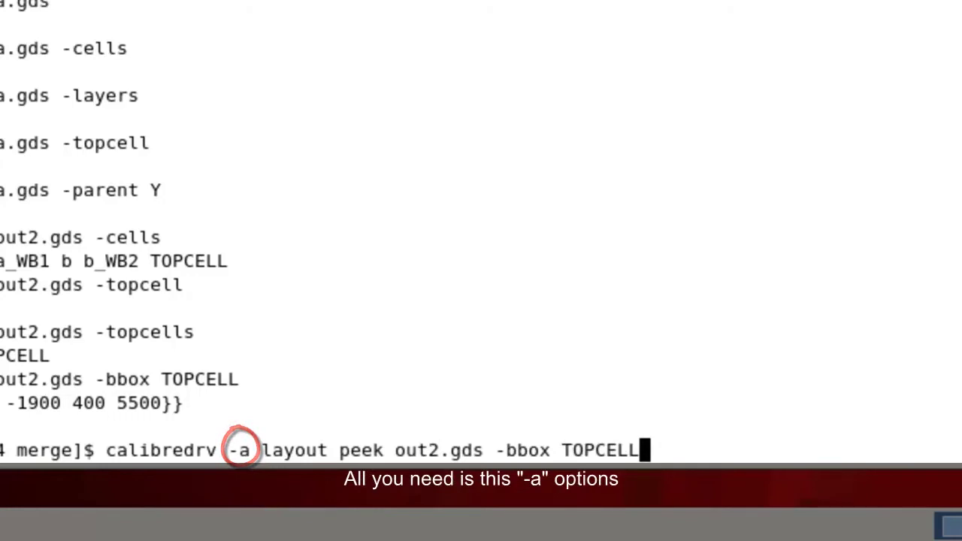
{"action": "key", "text": "Return"}
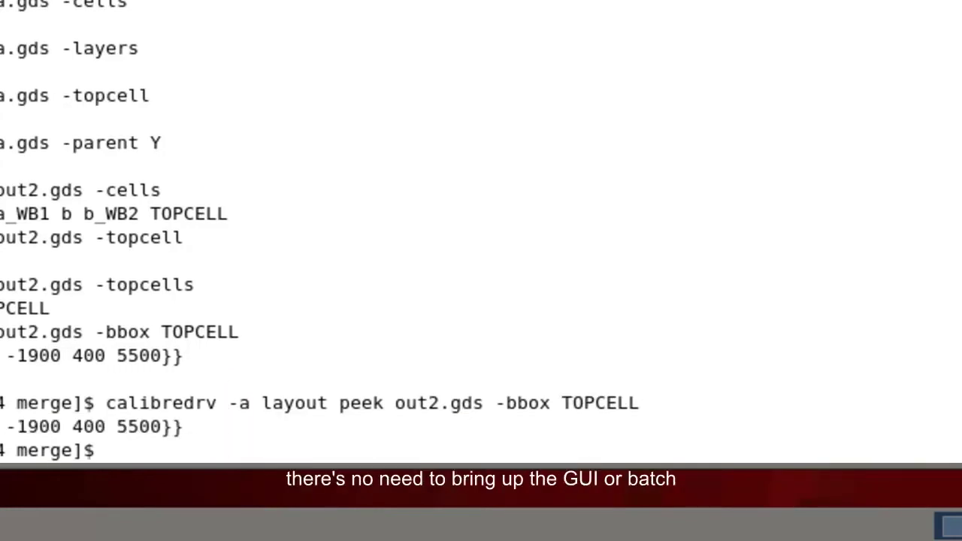
Step: Display the options of layout peek by running calibredrv -a layout peek without arguments
{"action": "type", "text": "calibredrv "}
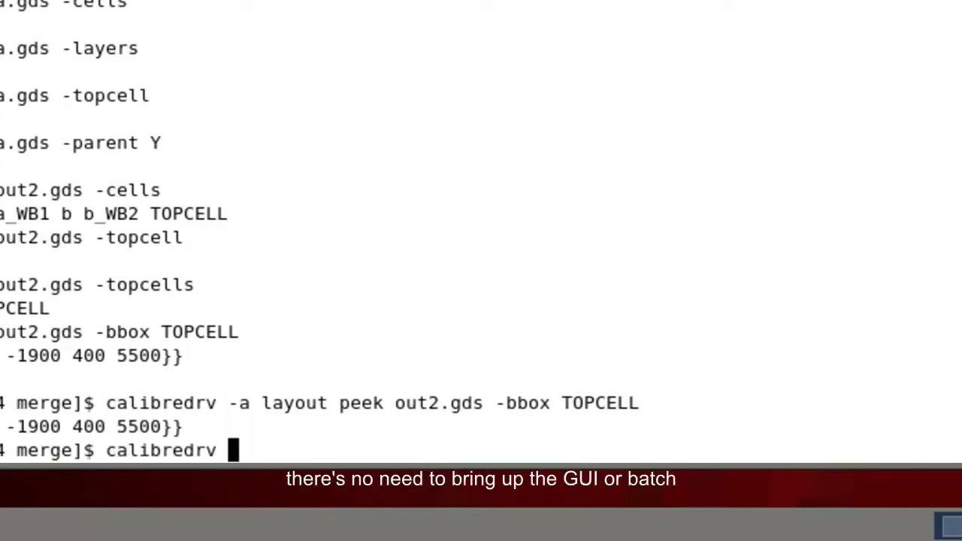
{"action": "type", "text": "-a layout peek"}
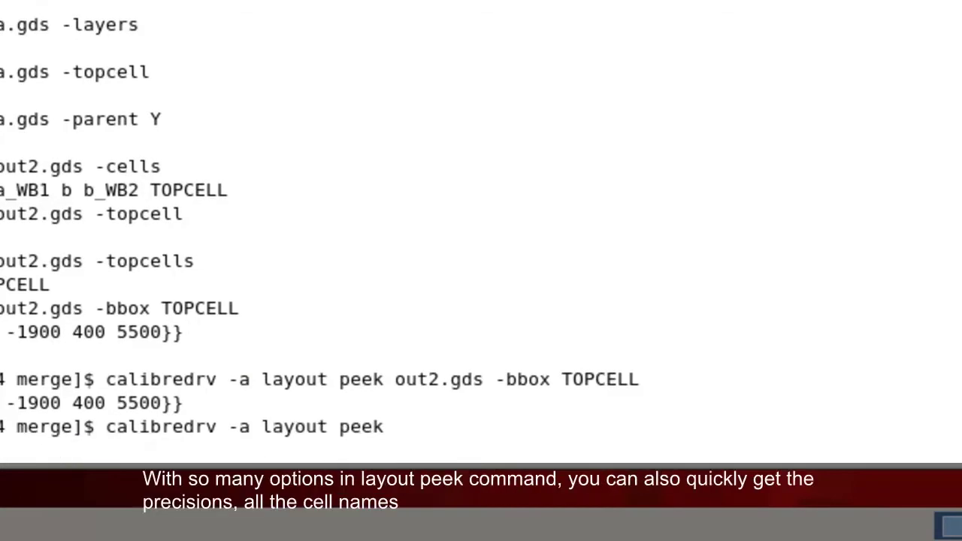
{"action": "key", "text": "Return"}
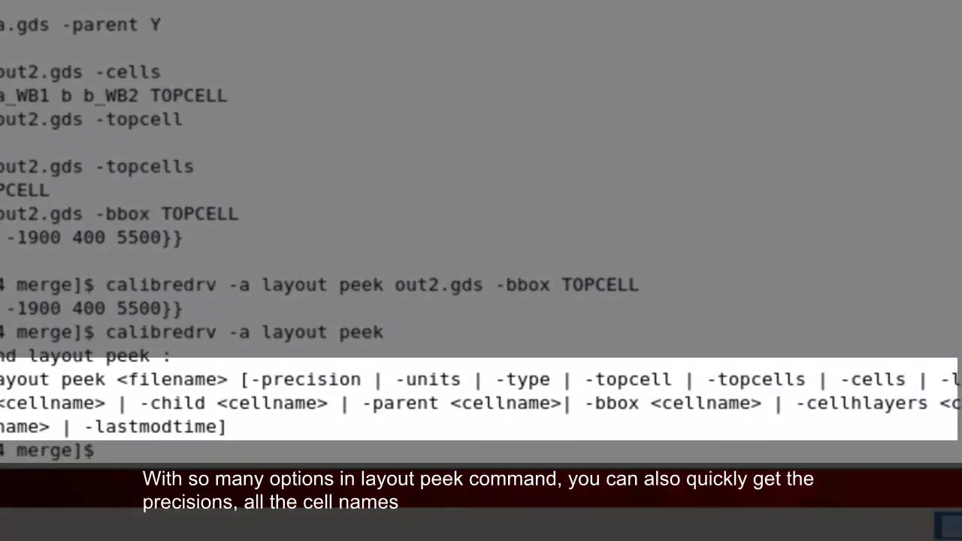